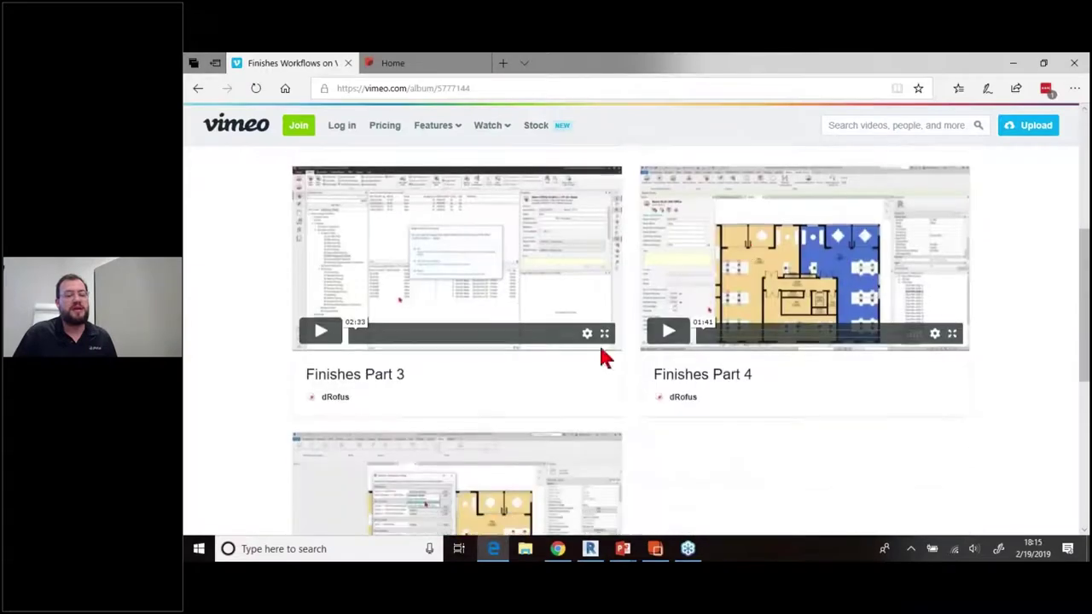
# Show the Finishes Part 3 video full screen and review the paint research values of items PT-01, PT-02 and PT-03.
pyautogui.click(604, 335)
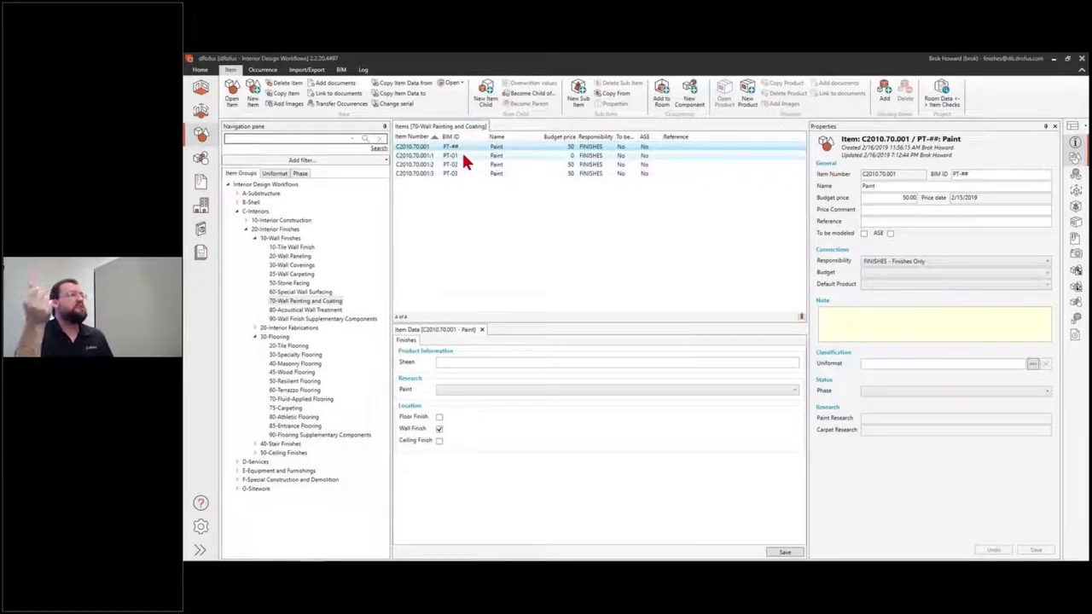
pyautogui.click(464, 155)
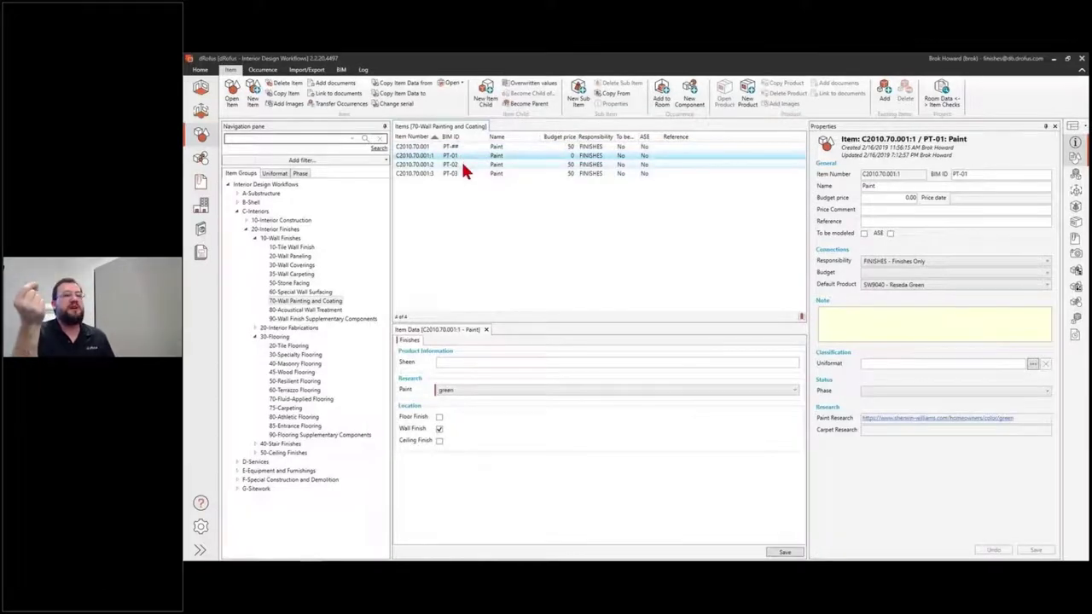
pyautogui.click(462, 163)
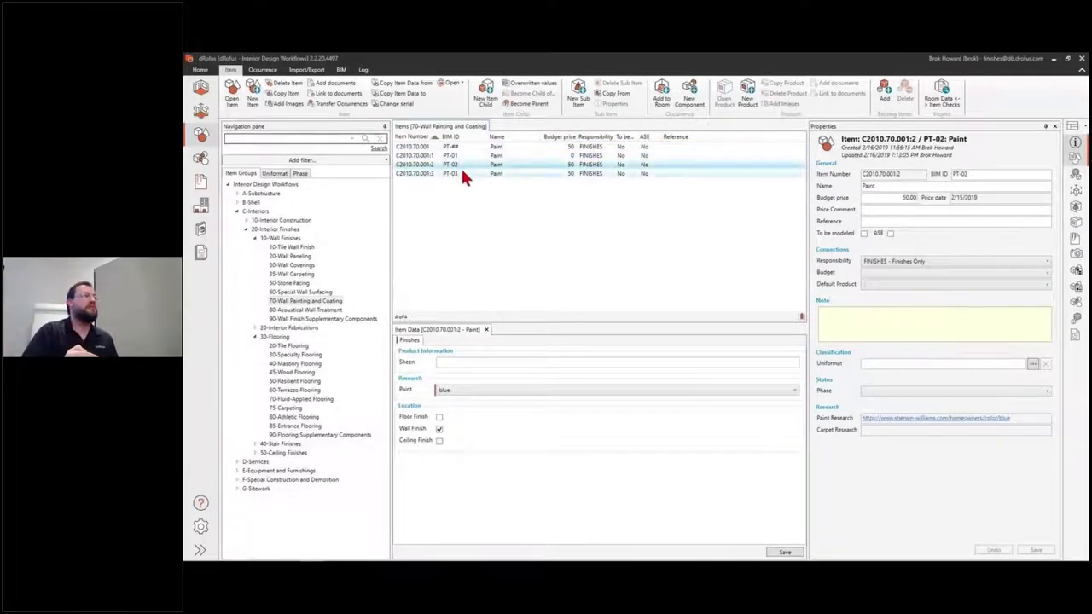
pyautogui.click(463, 173)
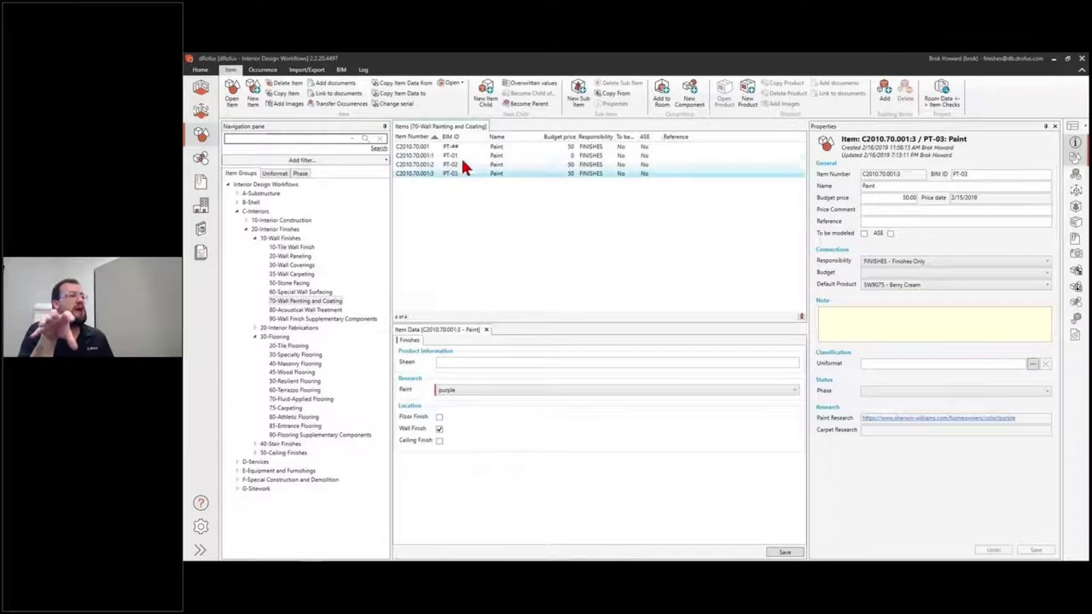
pyautogui.click(460, 153)
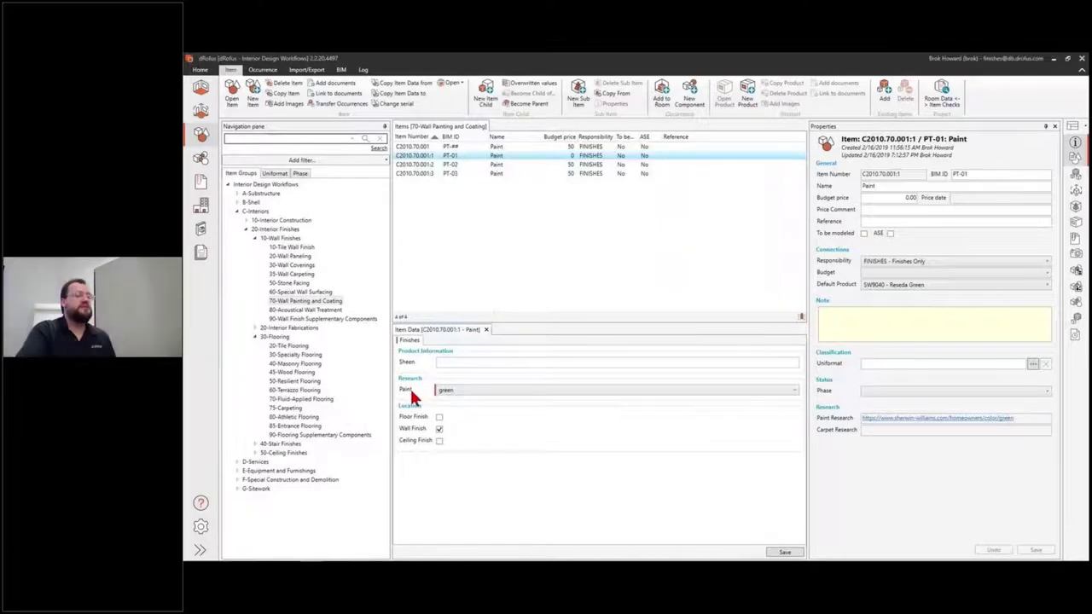
pyautogui.click(776, 395)
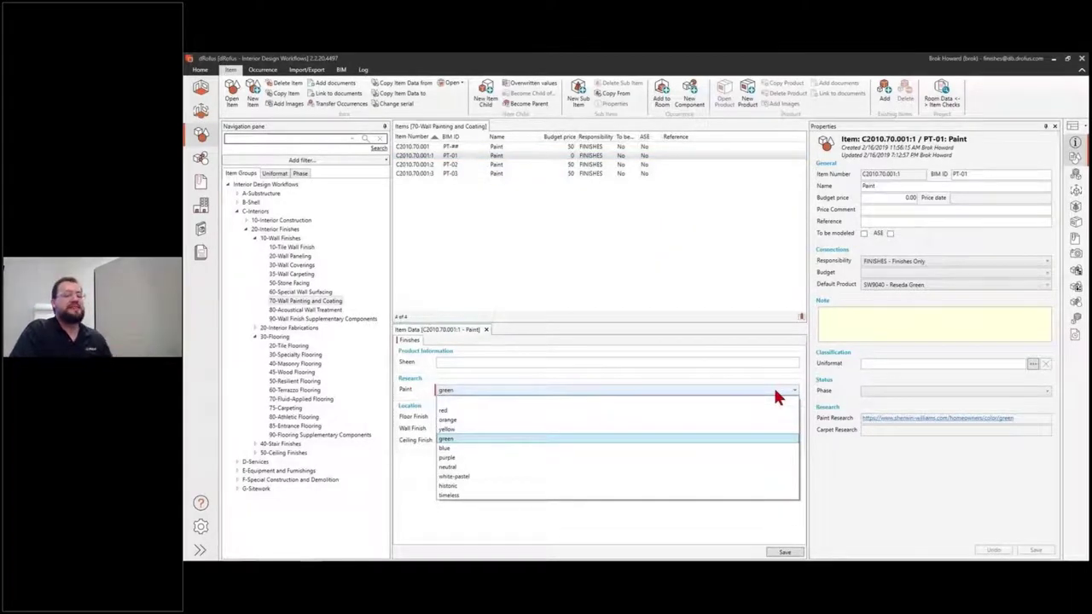
pyautogui.click(775, 391)
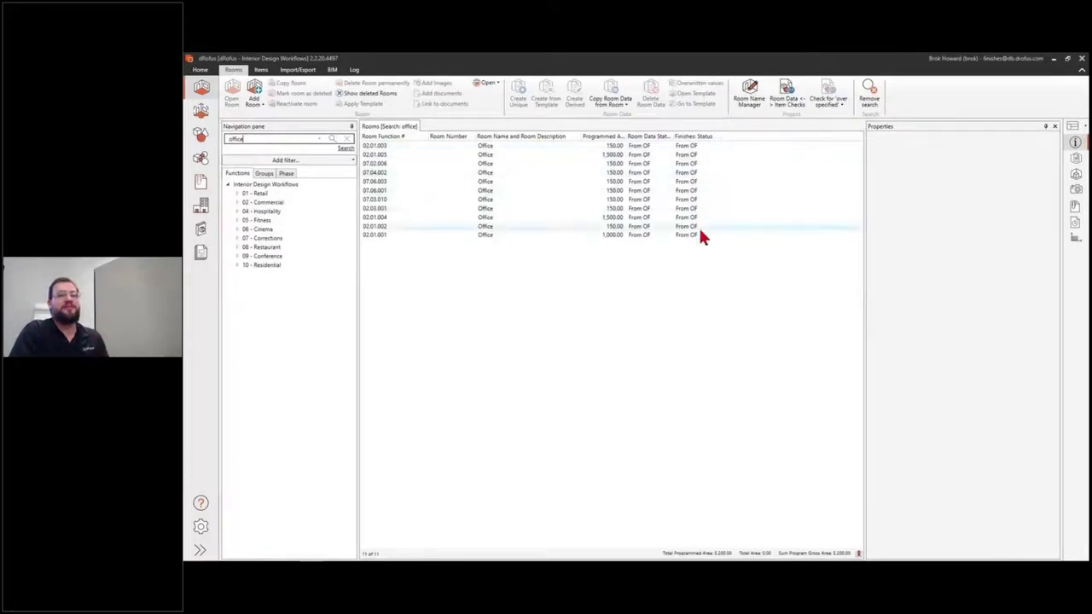
# Open office room 02.01.003 and inspect the items in its Finishes list.
pyautogui.doubleClick(704, 146)
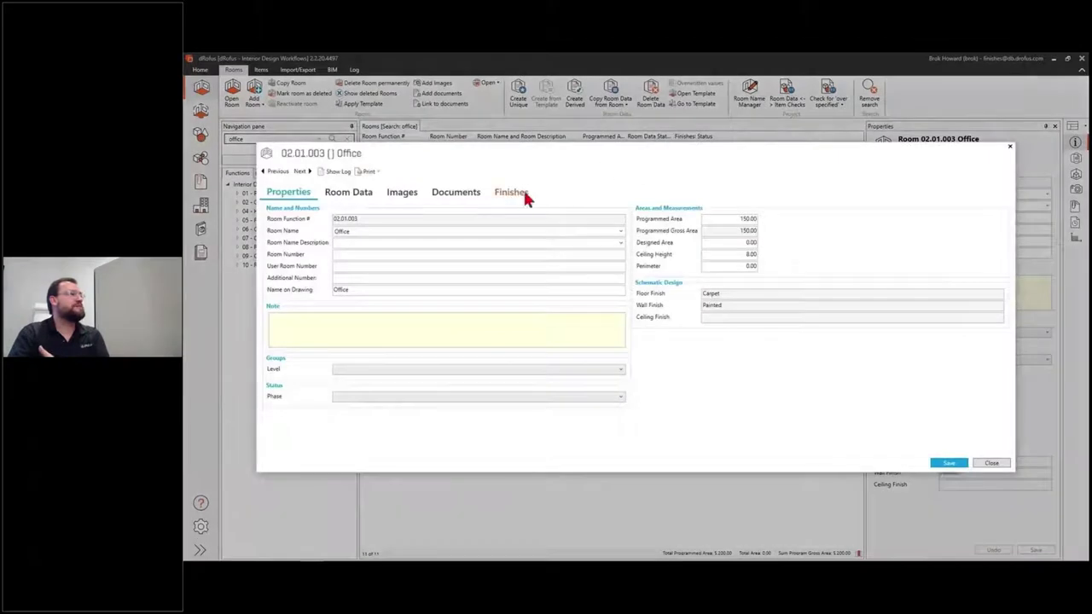
pyautogui.click(519, 194)
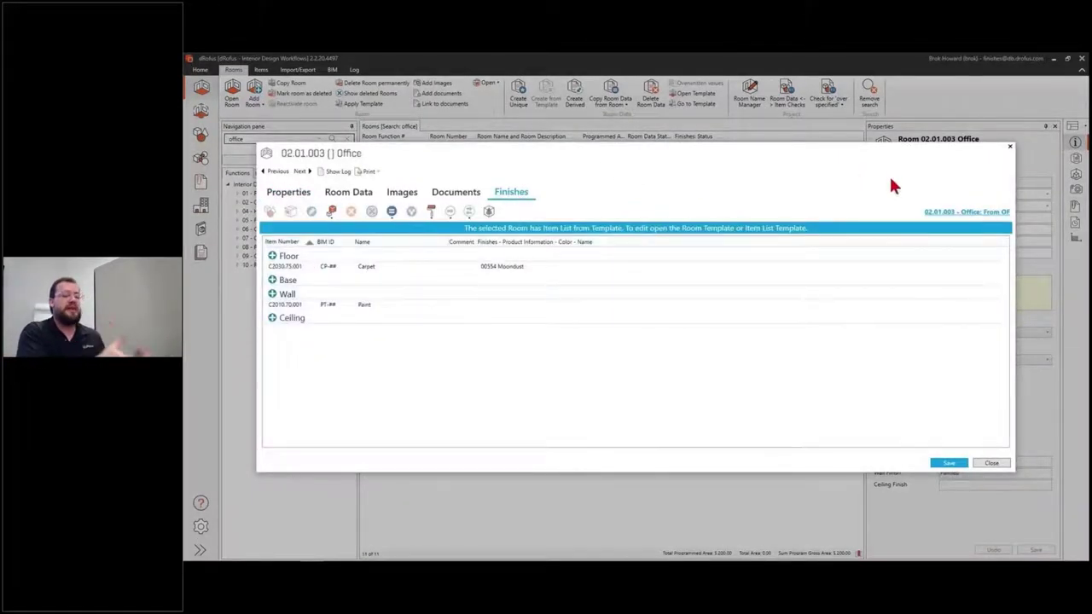
pyautogui.click(1008, 149)
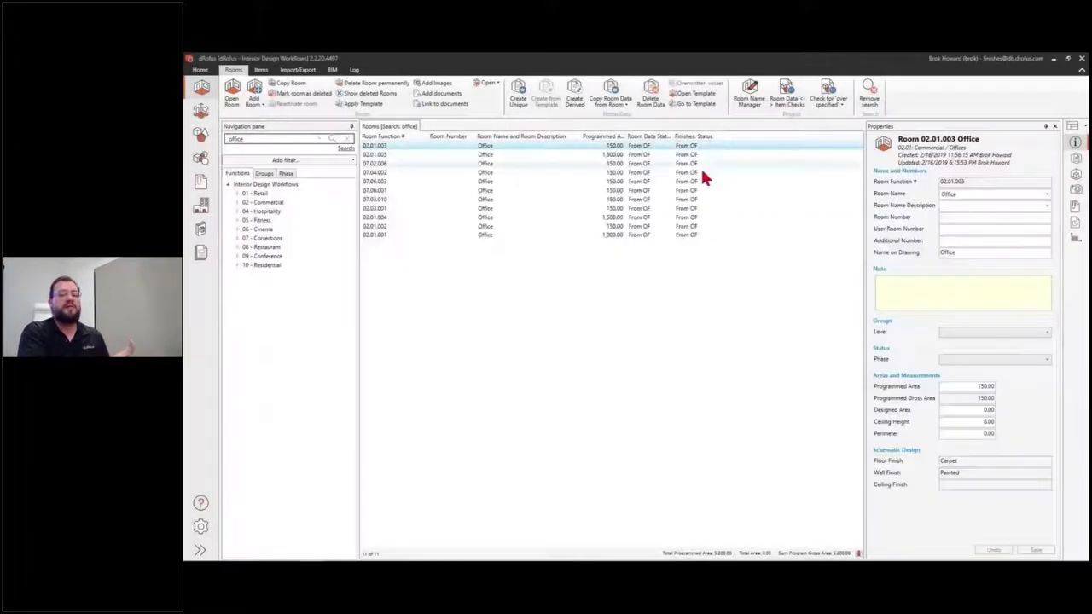
# Change the item lists of all the listed office rooms from template to derived status.
pyautogui.keyDown('shift'); pyautogui.click(699, 234); pyautogui.keyUp('shift')
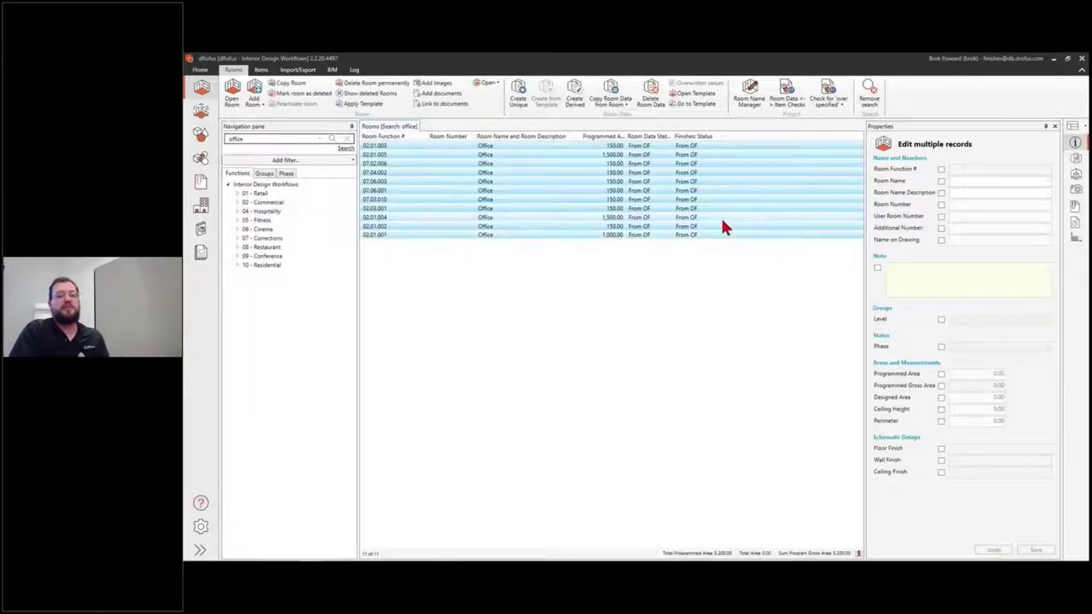
pyautogui.click(261, 69)
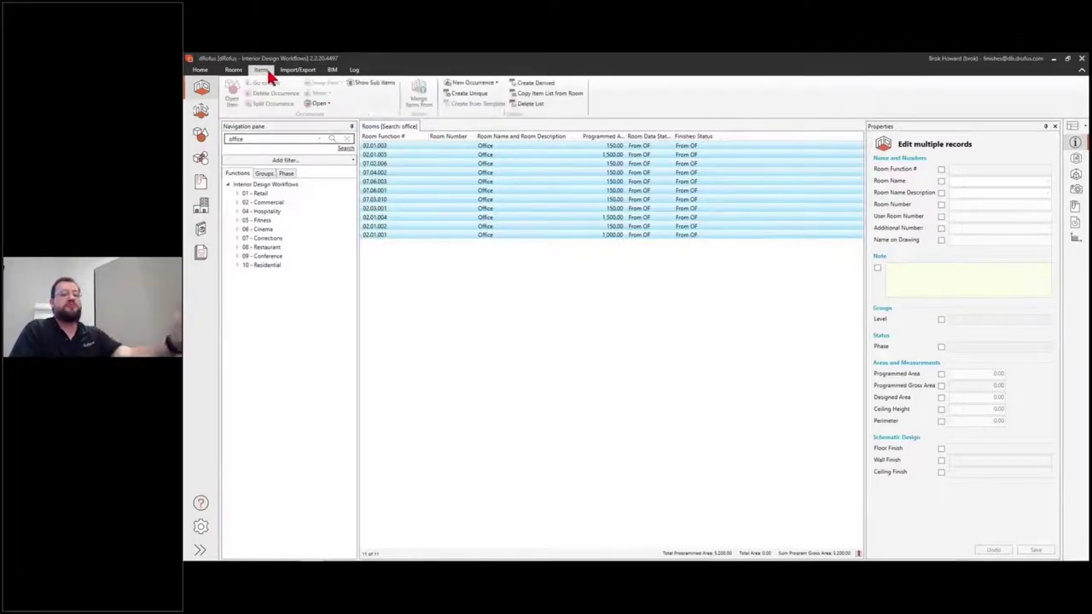
pyautogui.click(536, 84)
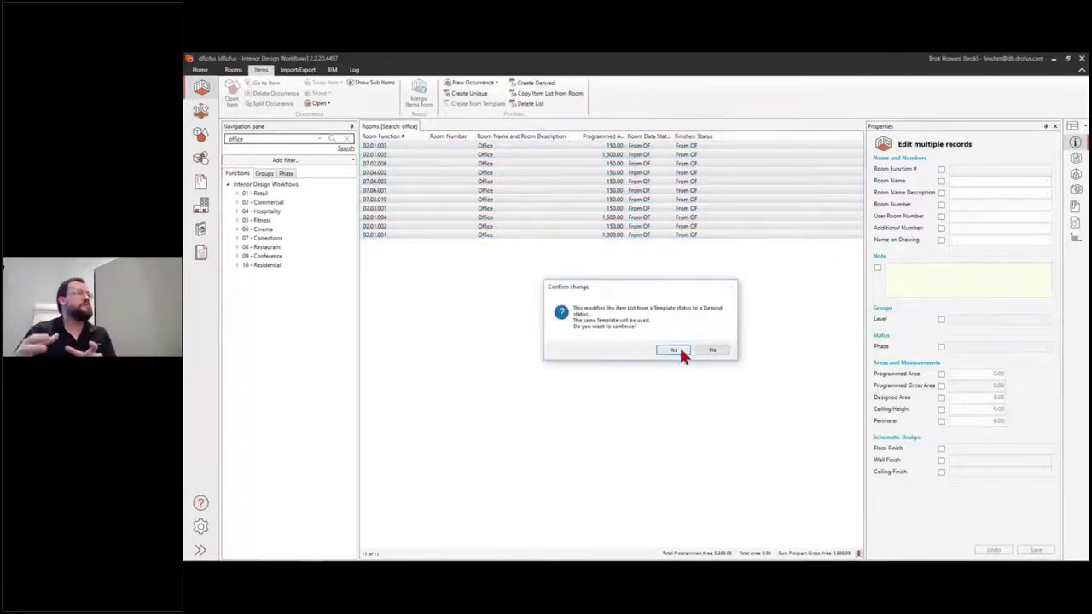
pyautogui.click(673, 350)
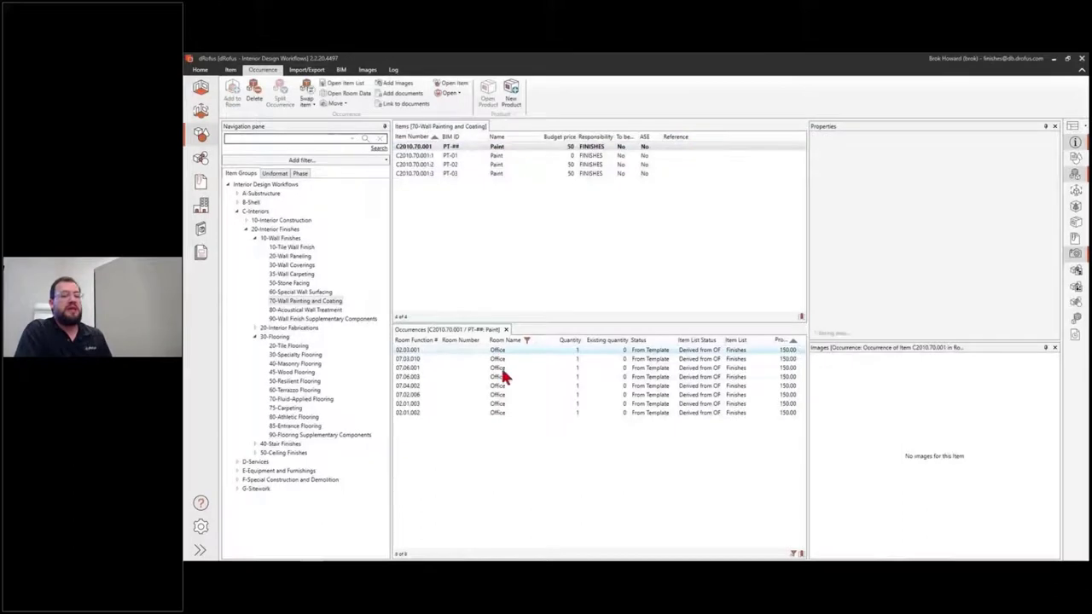
# Swap the generic PT-## paint for item C2010.70.001:1 in all the listed office occurrences.
pyautogui.click(503, 350)
pyautogui.keyDown('shift'); pyautogui.click(503, 412); pyautogui.keyUp('shift')
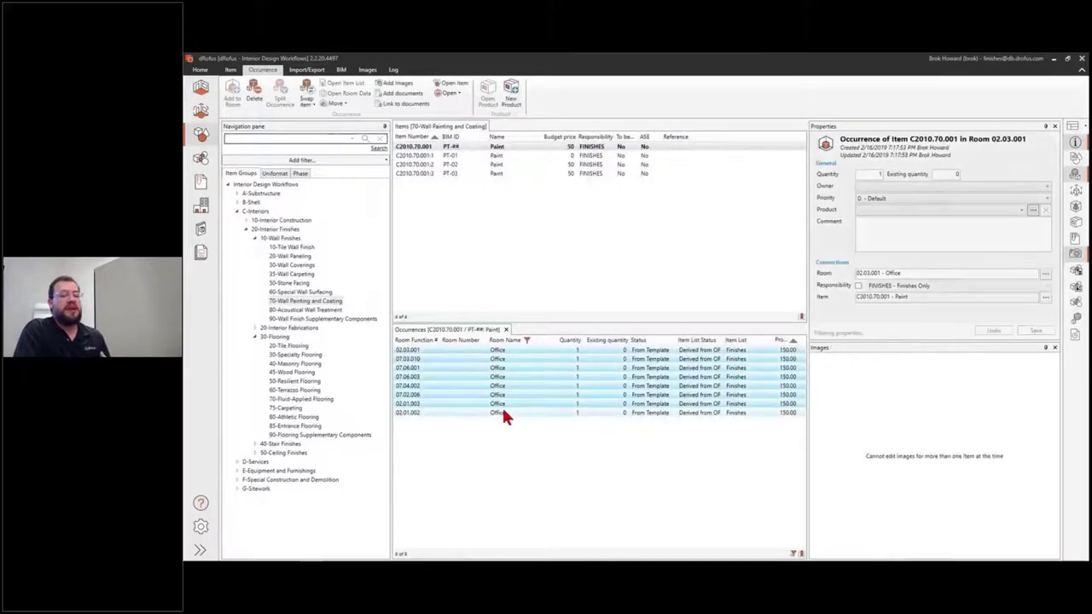
pyautogui.click(306, 95)
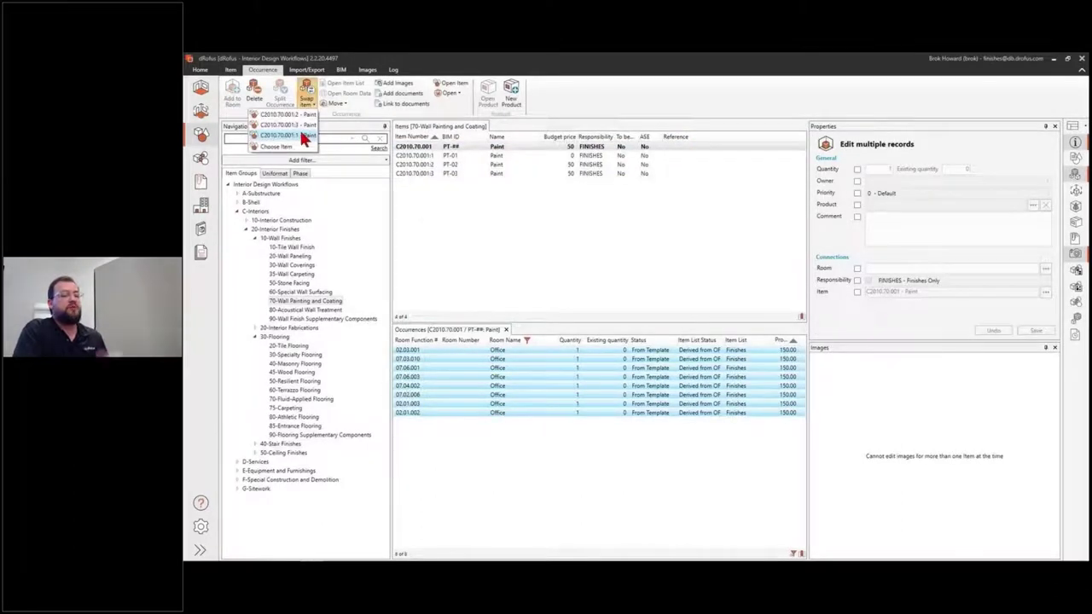
pyautogui.click(303, 136)
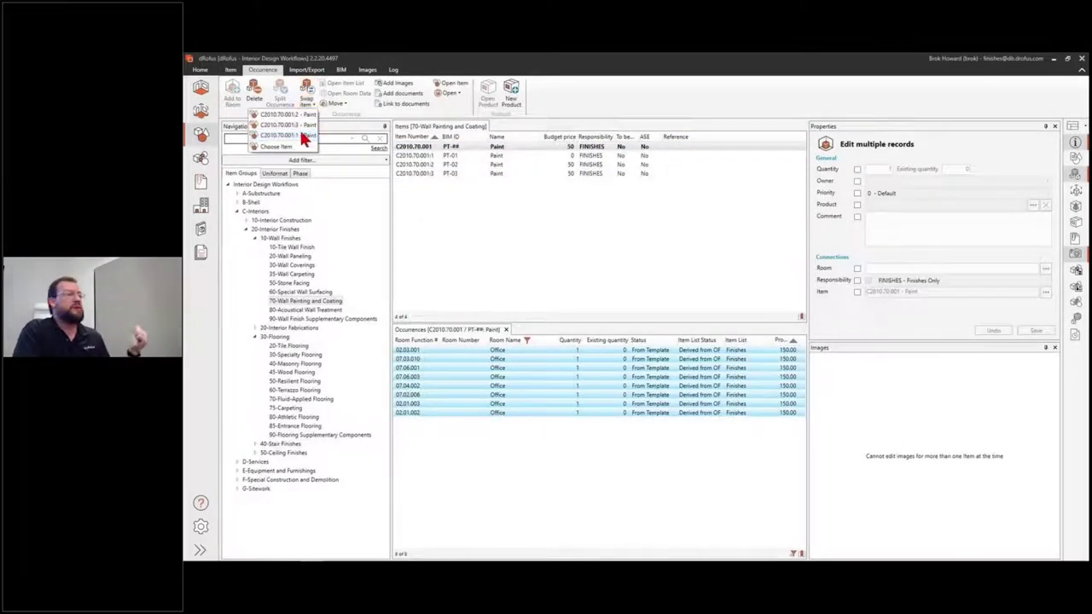
pyautogui.click(458, 145)
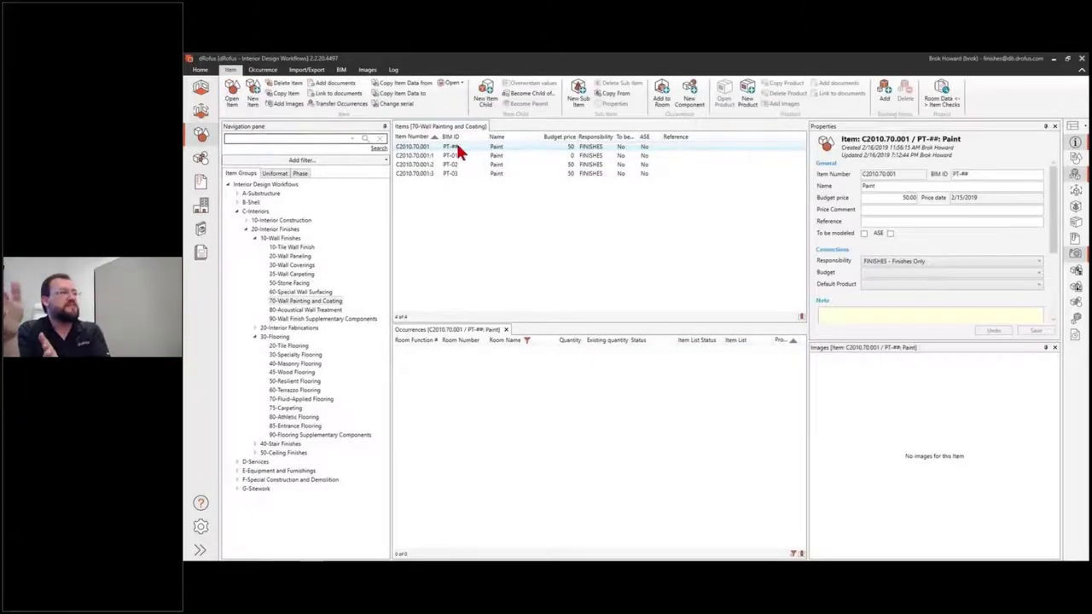
# Set the default product of paint item PT-01 to SW9040 - Reseda Green and assign it to all the item's occurrences.
pyautogui.click(459, 156)
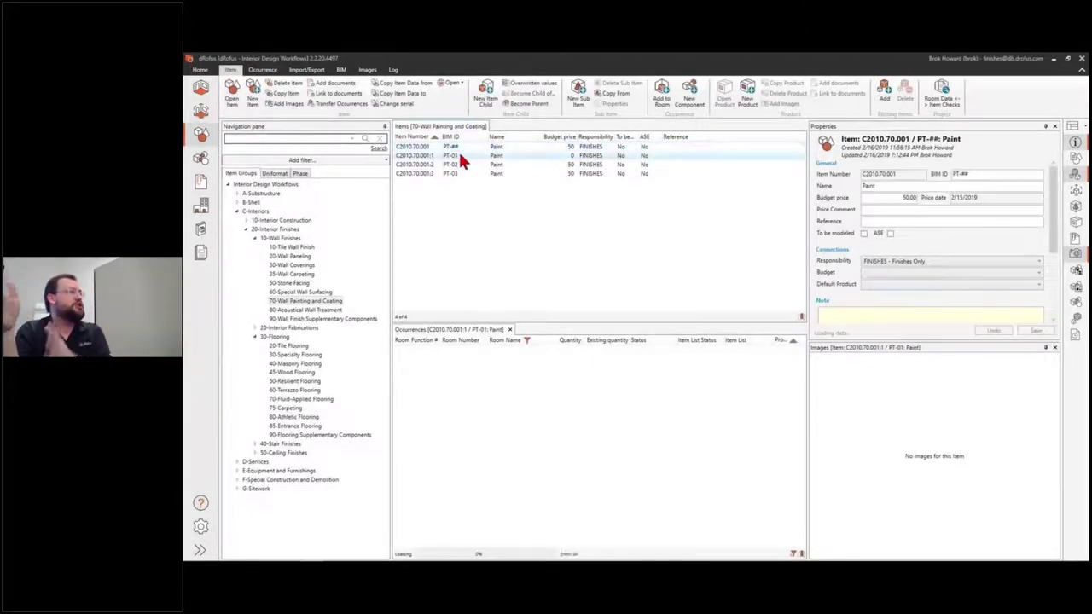
pyautogui.click(1039, 286)
pyautogui.click(942, 301)
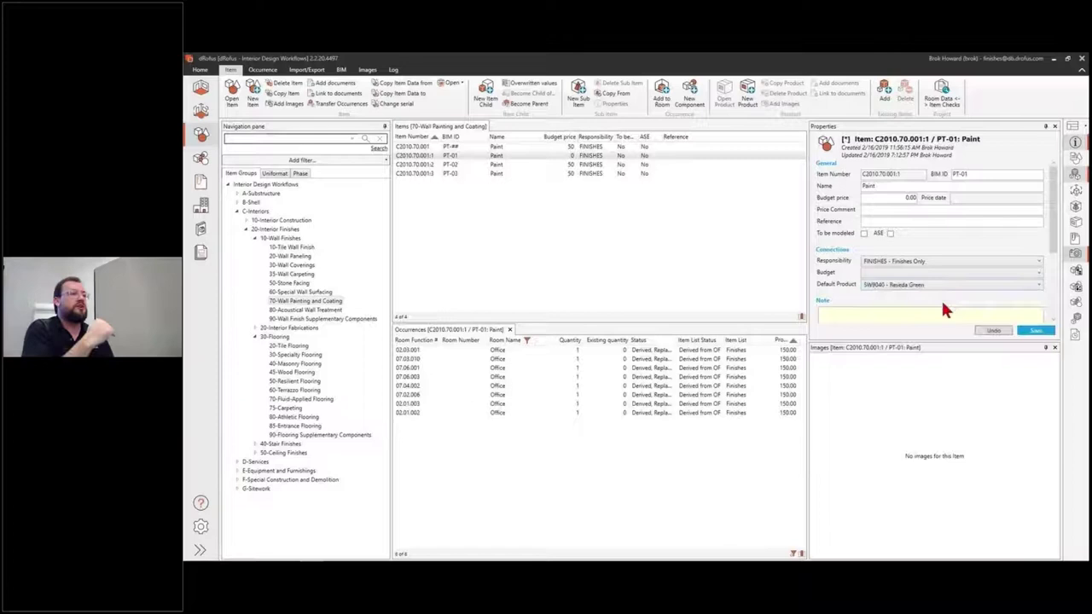
pyautogui.click(1040, 332)
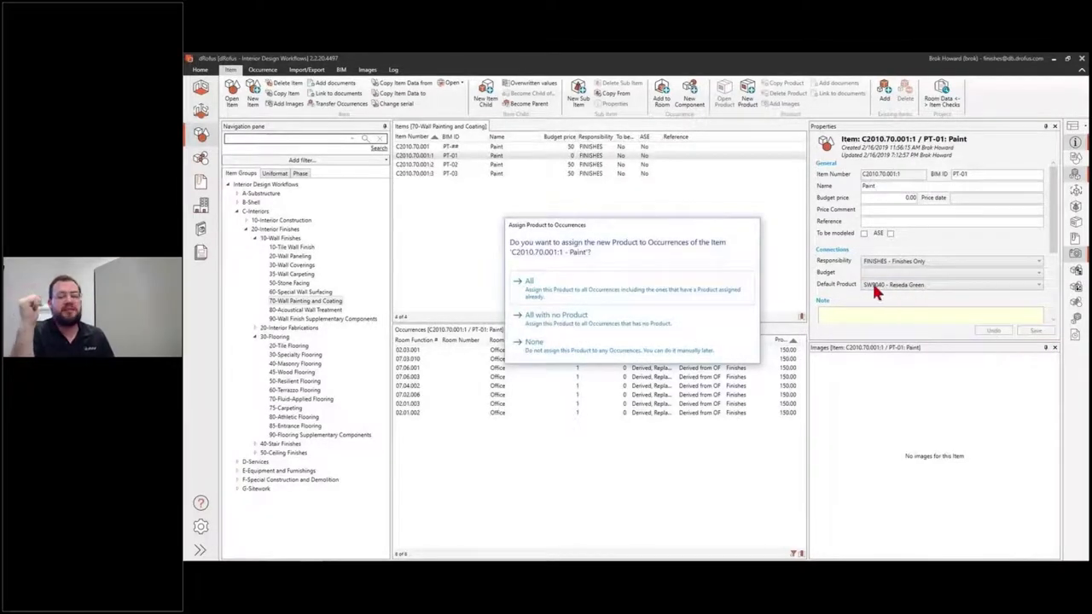
pyautogui.click(553, 294)
pyautogui.click(497, 413)
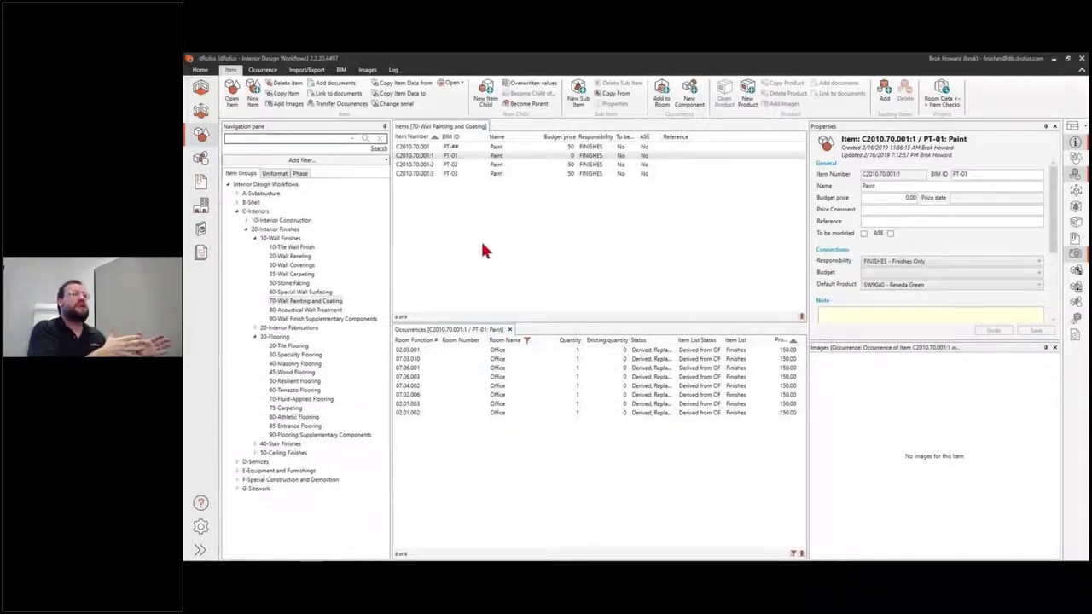
# Open office room 02.01.003 and compare its derived Finishes list with that of the OF OFFICE template.
pyautogui.click(203, 94)
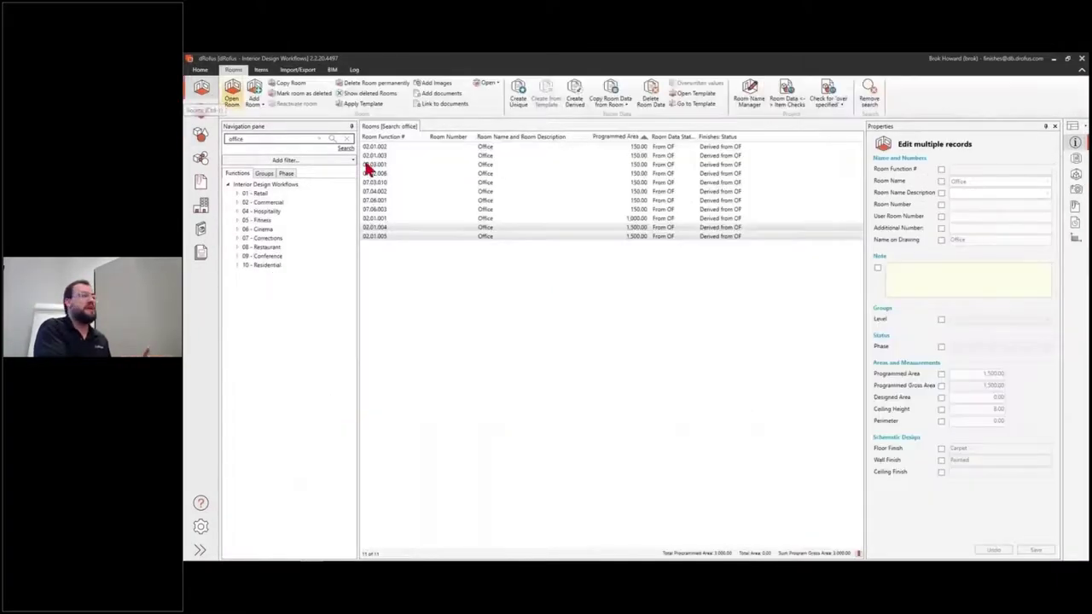
pyautogui.doubleClick(500, 156)
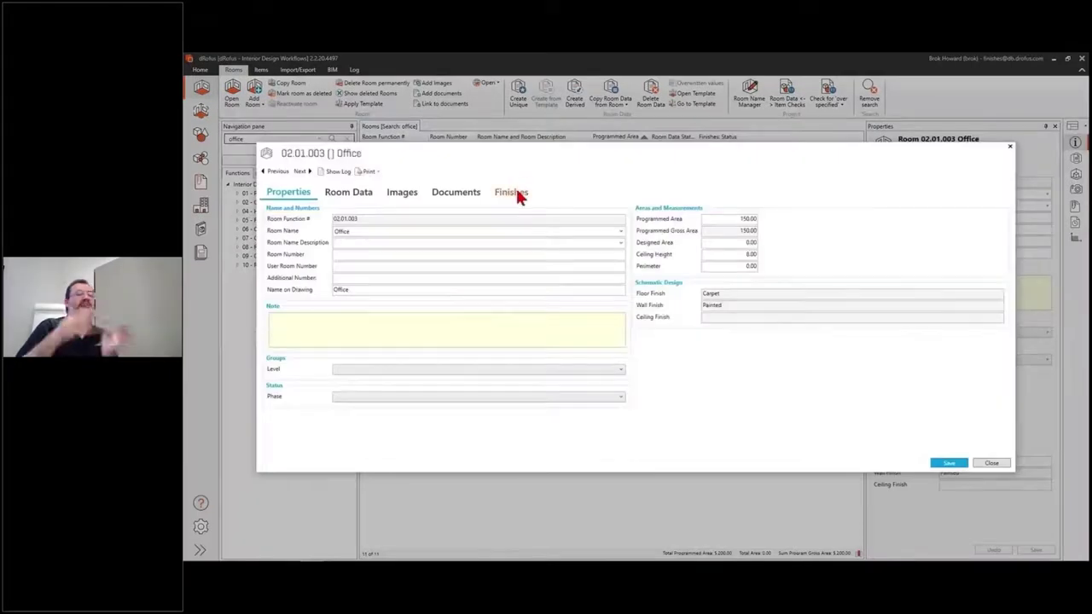
pyautogui.click(512, 193)
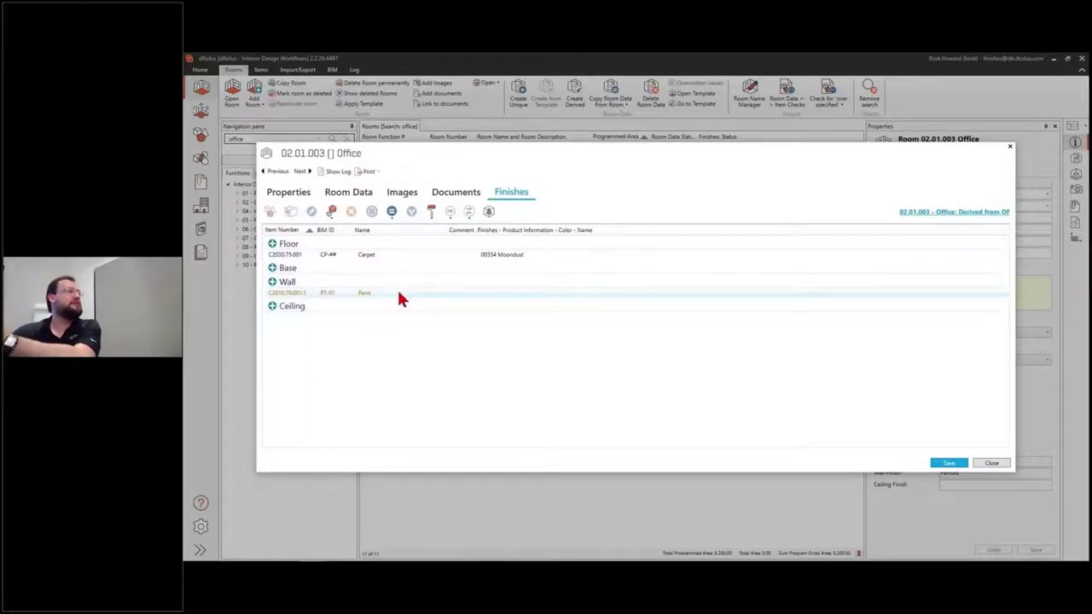
pyautogui.click(957, 213)
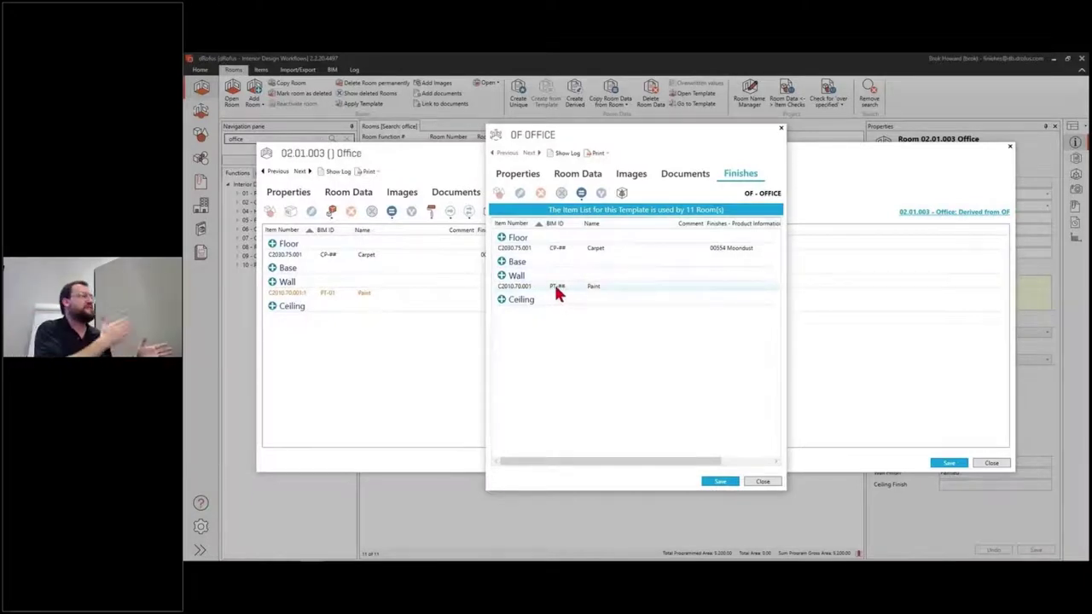
pyautogui.click(780, 128)
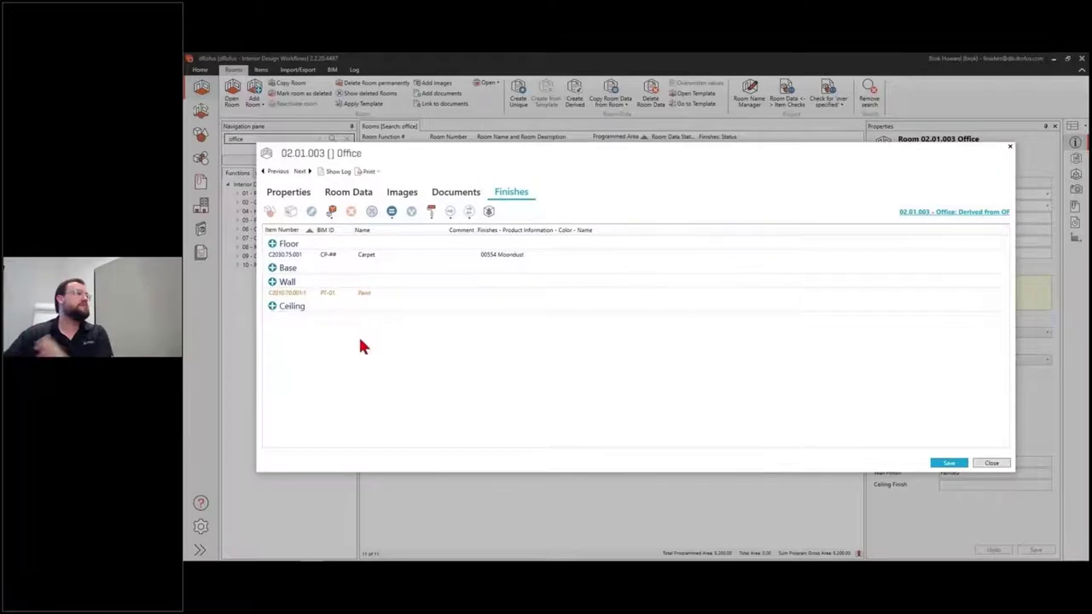
# Check the room's schematic design primary finishes against its Finishes list and return to the items overview.
pyautogui.click(337, 195)
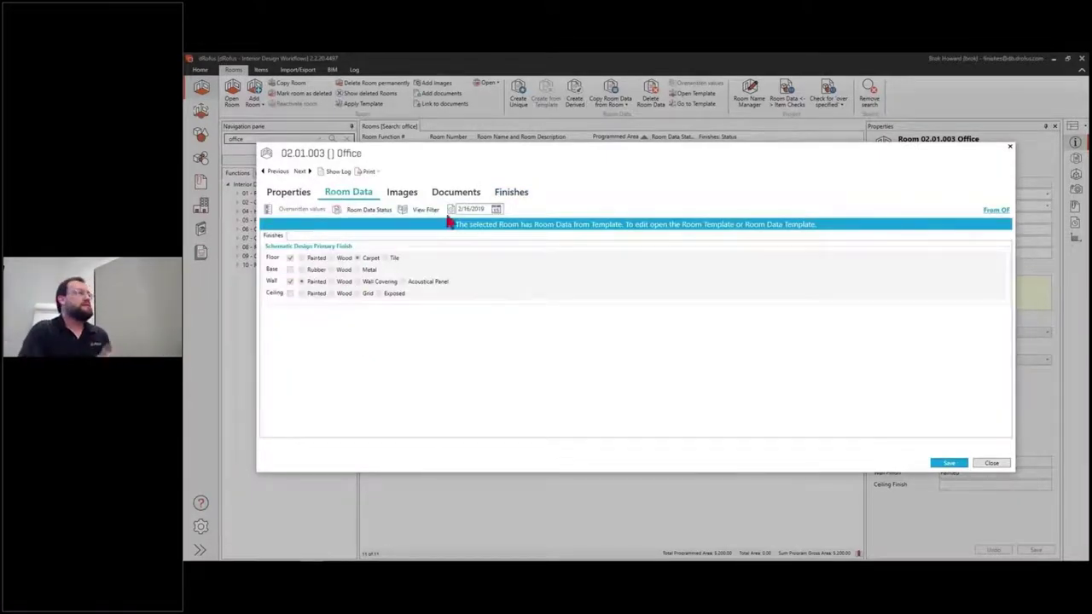
pyautogui.click(517, 191)
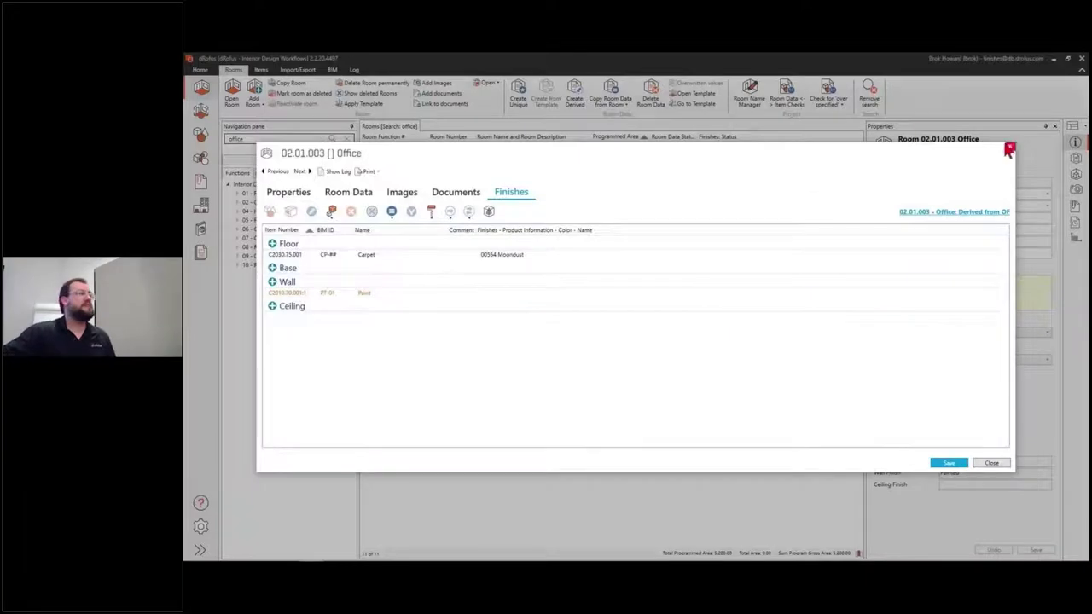
pyautogui.click(1009, 150)
pyautogui.click(201, 134)
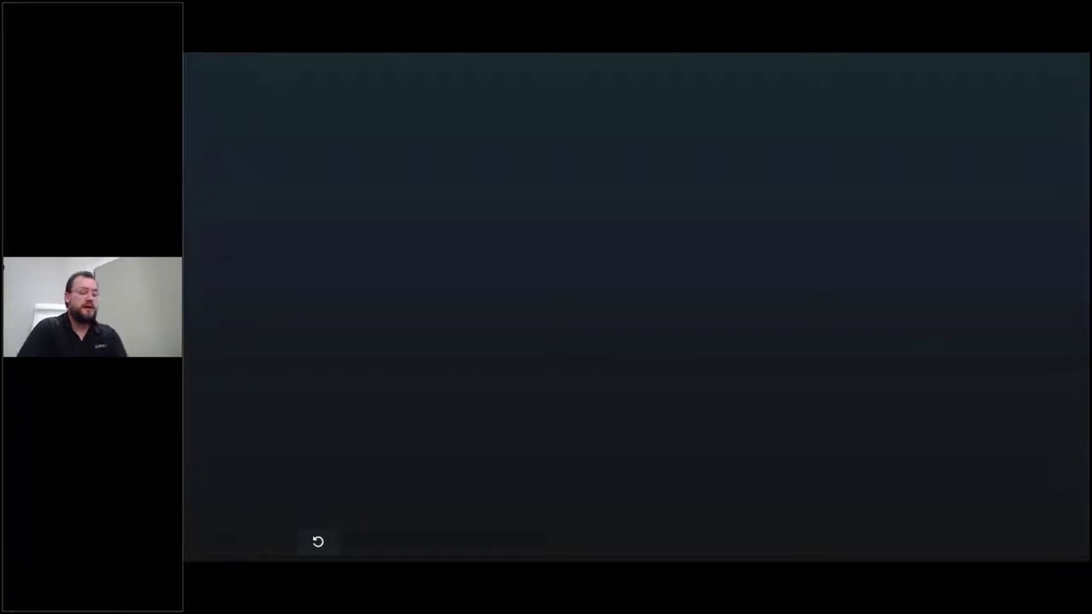
# Leave the full-screen video, switch to the PowerPoint slide show and advance to the Using Products slide.
pyautogui.press('Escape')
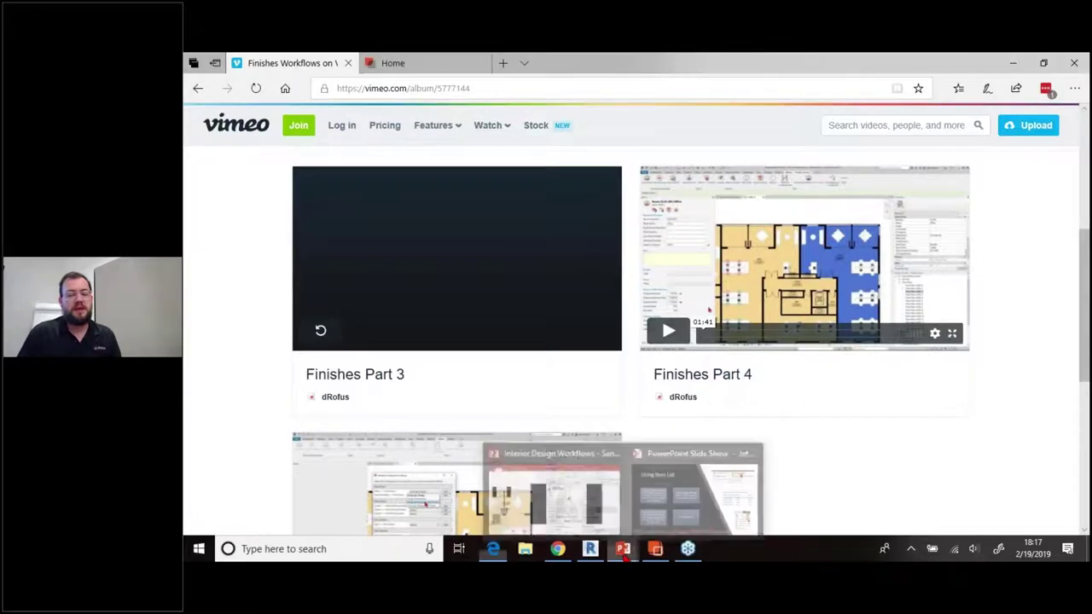
pyautogui.click(695, 484)
pyautogui.press('Right')
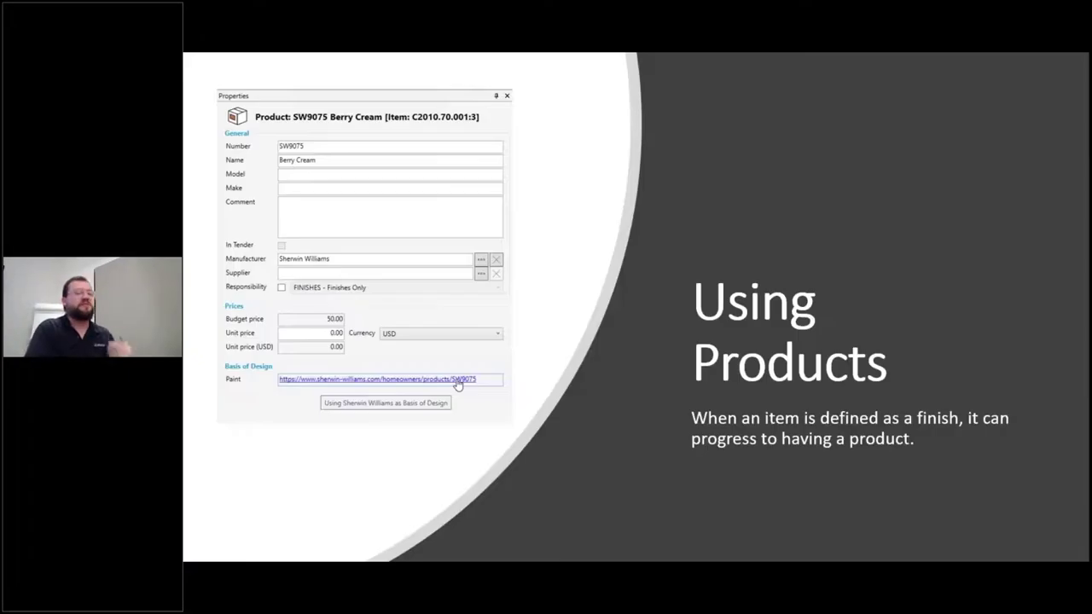
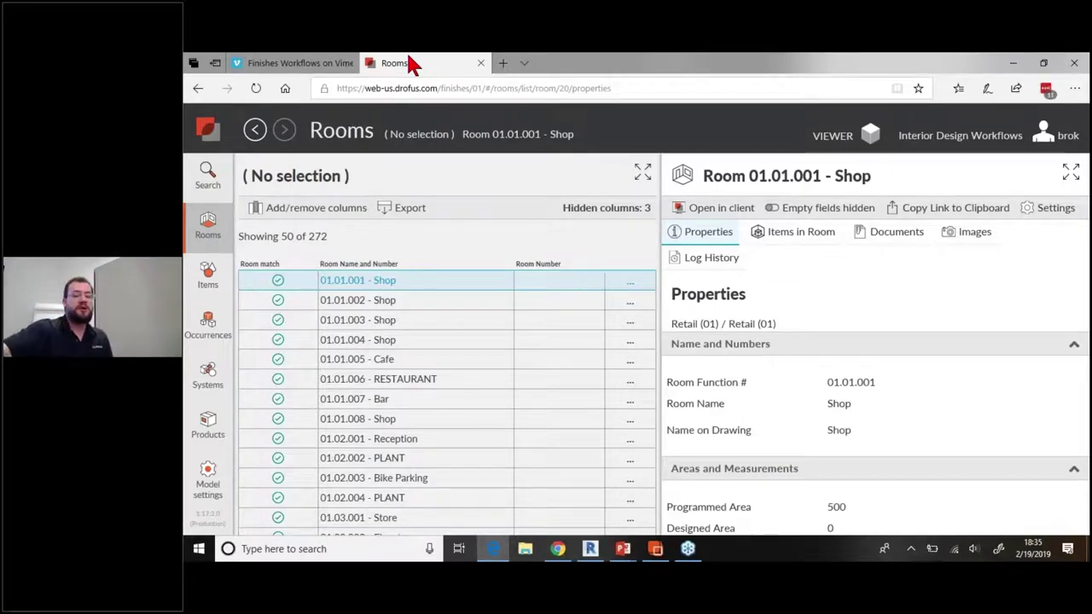
# Search rooms, items, systems, occurrences and products for "office".
pyautogui.scroll(-5, 874, 384)
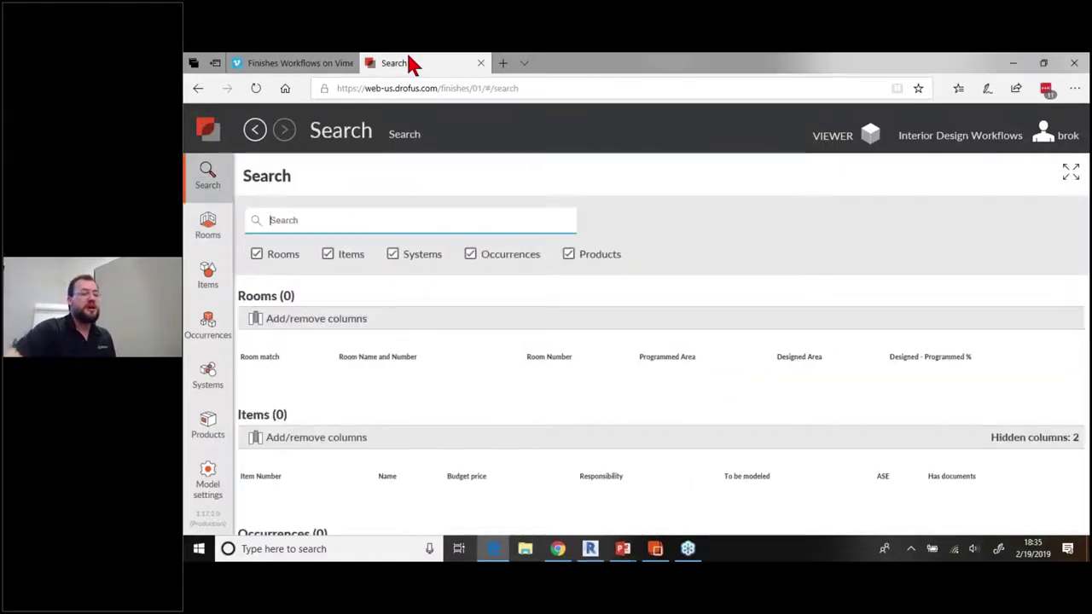
pyautogui.write('office')
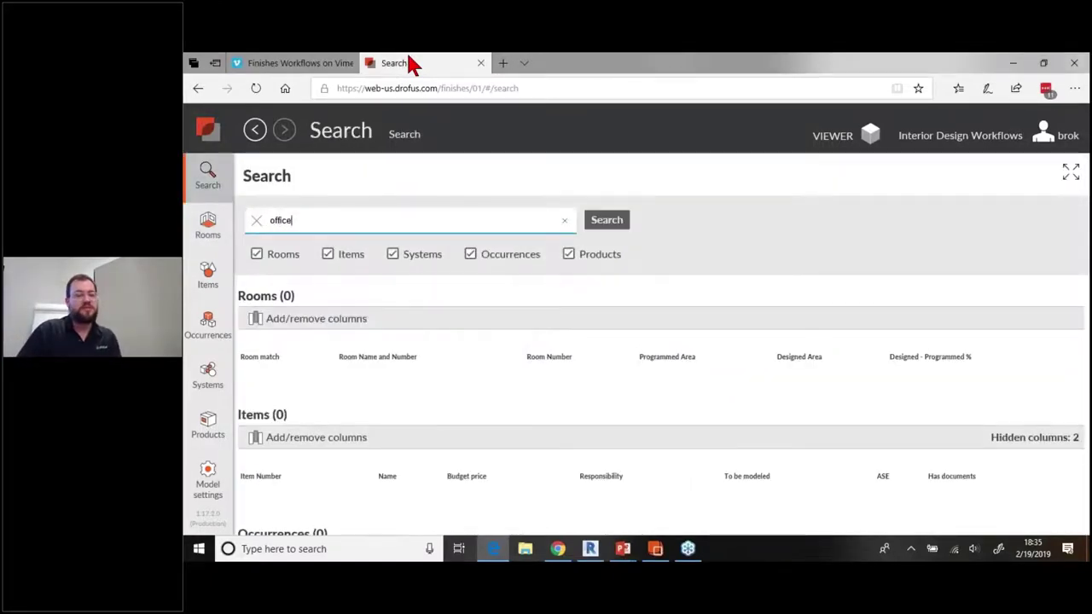
pyautogui.press('Return')
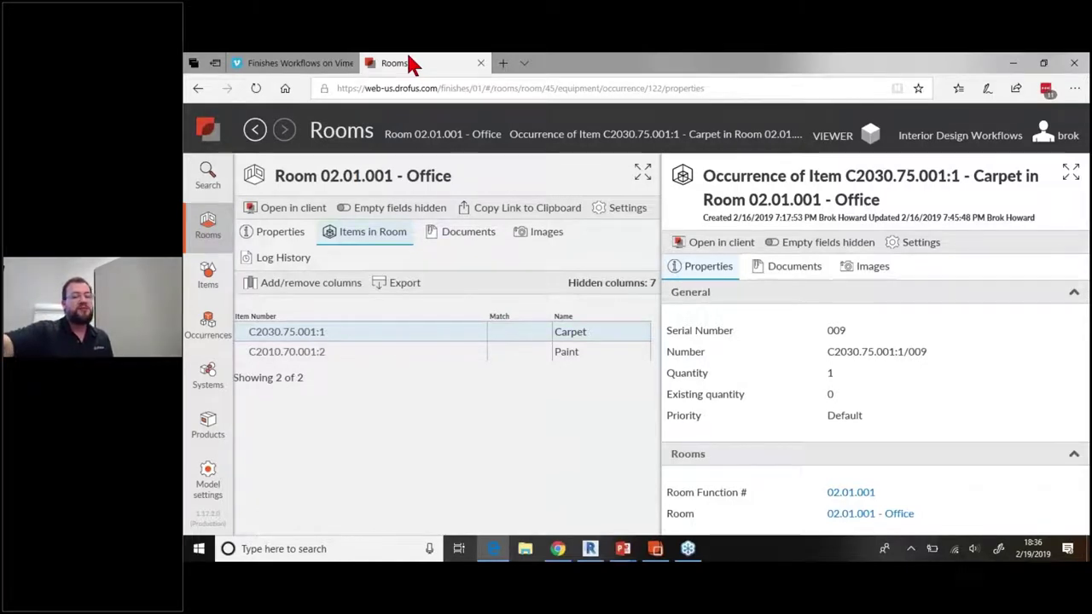
# Review the carpet occurrence in office 02.01.001 and the image of PT-02's product SW6788 Capri, and switch to the dRofus Web slide in PowerPoint.
pyautogui.scroll(-3, 875, 384)
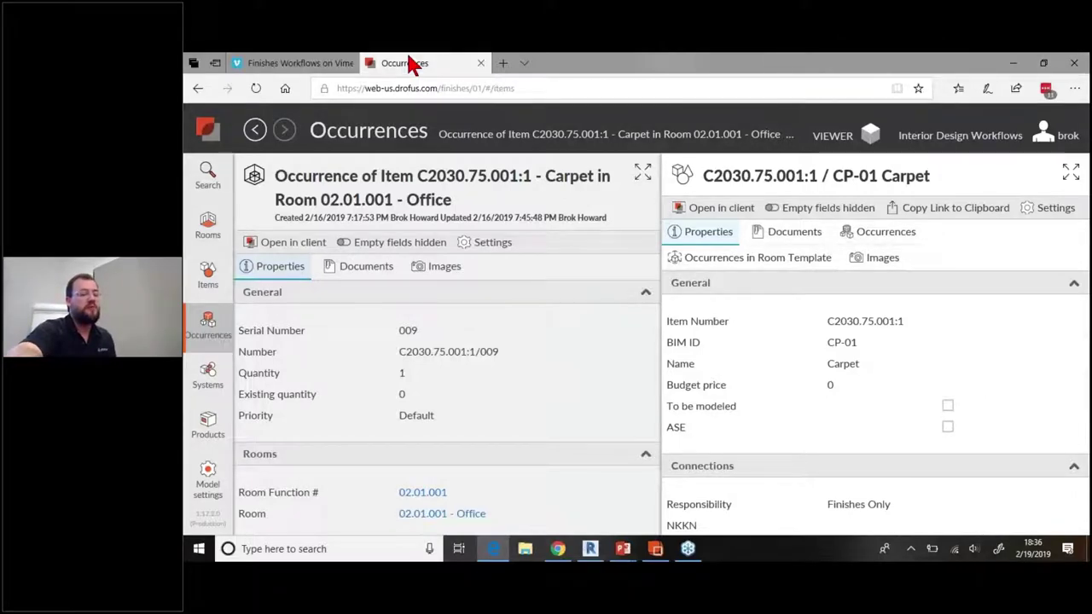
pyautogui.hotkey('alt', 'Left')
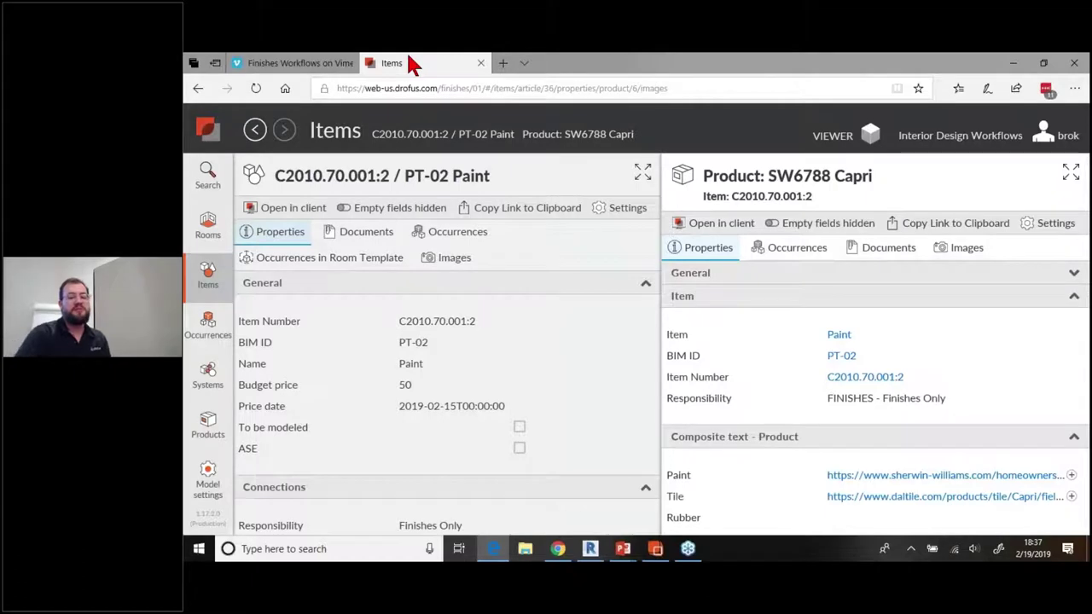
pyautogui.click(967, 248)
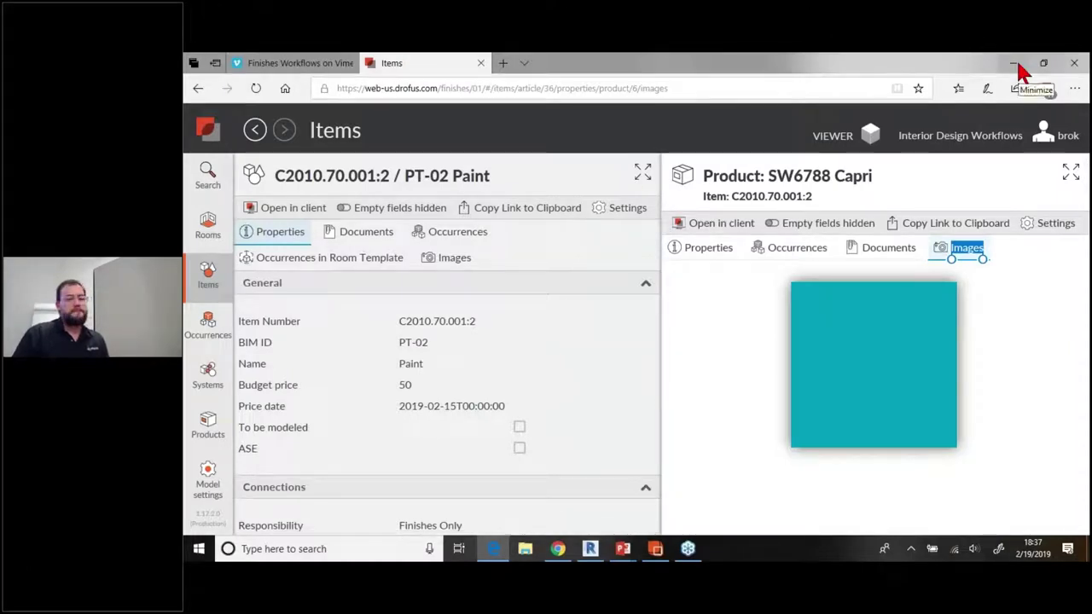
pyautogui.click(1008, 310)
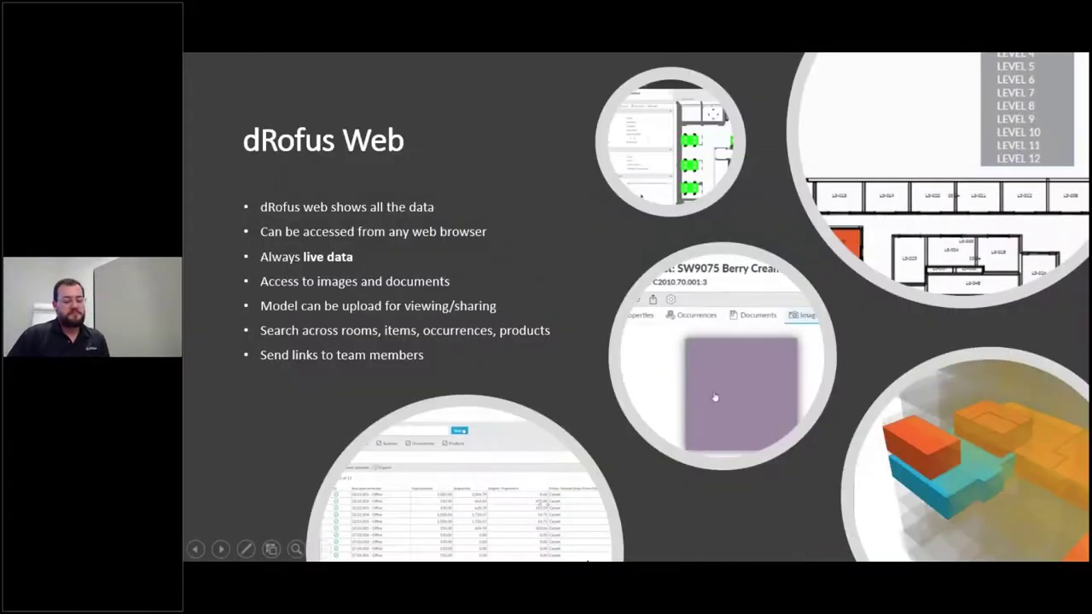
# Bring up the Healthcare project's home page in Chrome and return to the PowerPoint slide show at the Creating IFC Tip slide.
pyautogui.click(459, 548)
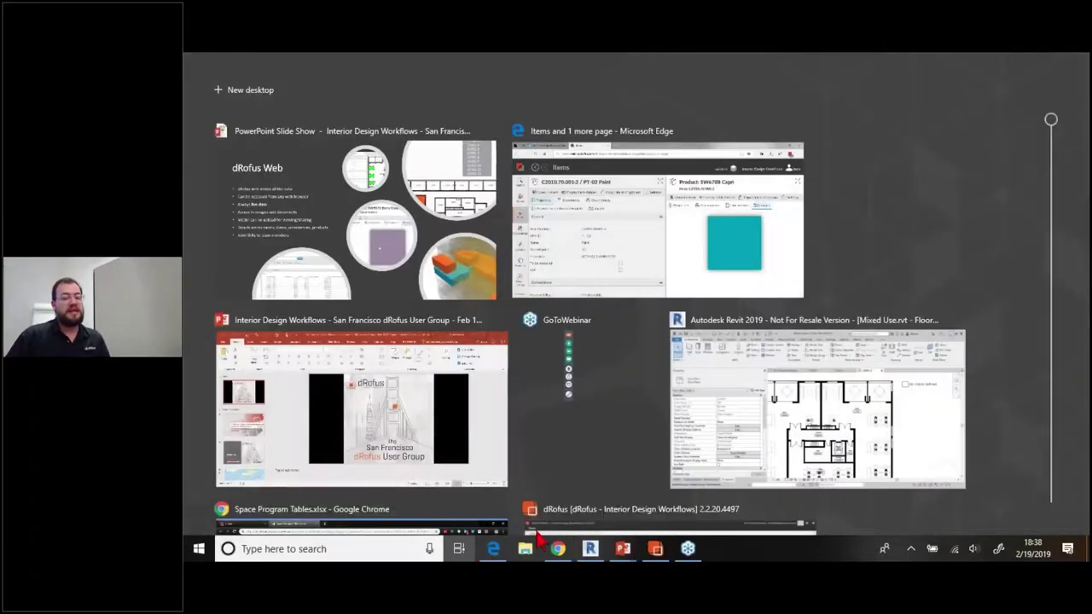
pyautogui.click(557, 550)
pyautogui.click(261, 66)
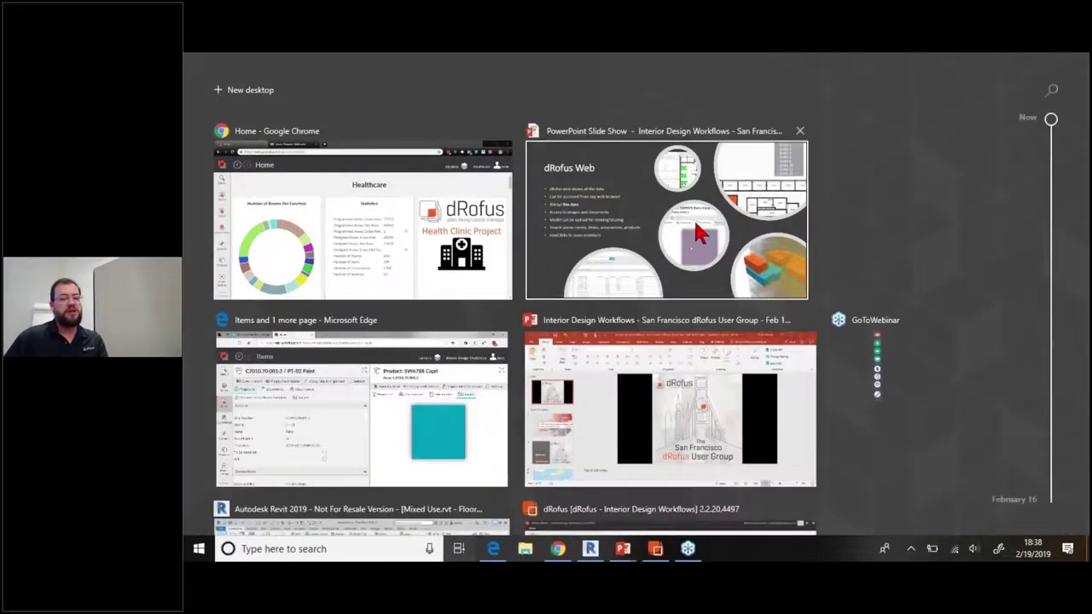
pyautogui.click(694, 218)
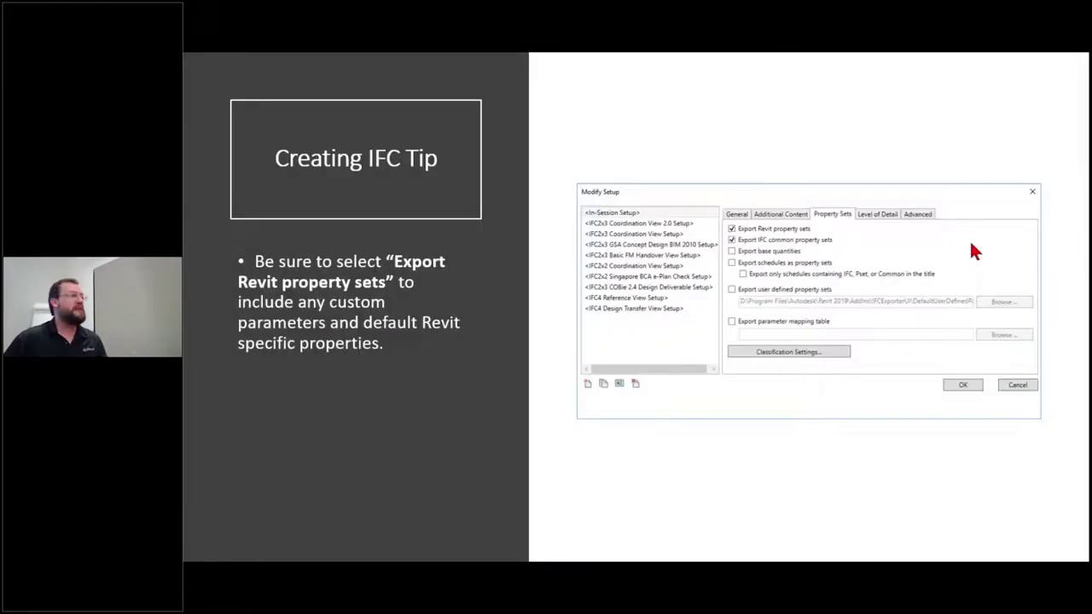